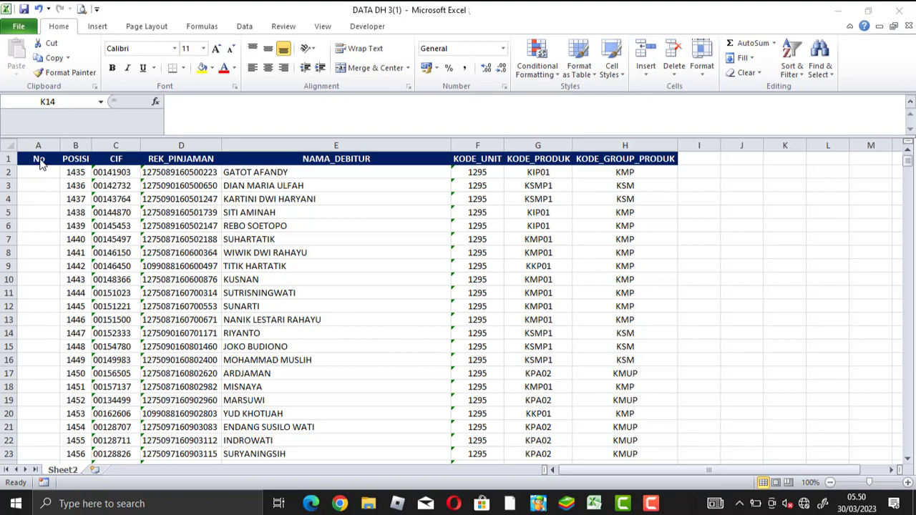
Enter 1 in A2 and 2 in A3, then drag the 1, 2 sequence down column A.
scroll(122, 247, down, 7)
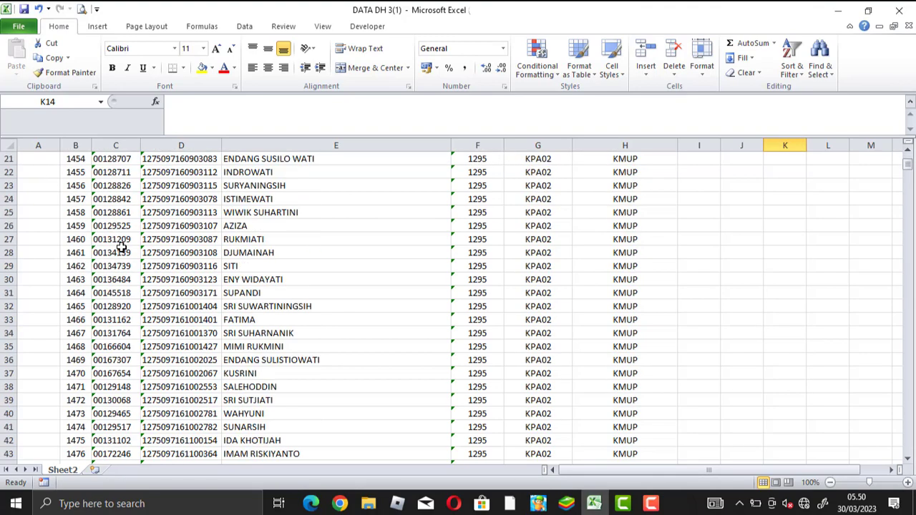
scroll(122, 247, down, 15)
scroll(121, 247, down, 2)
scroll(122, 247, down, 10)
scroll(123, 249, down, 8)
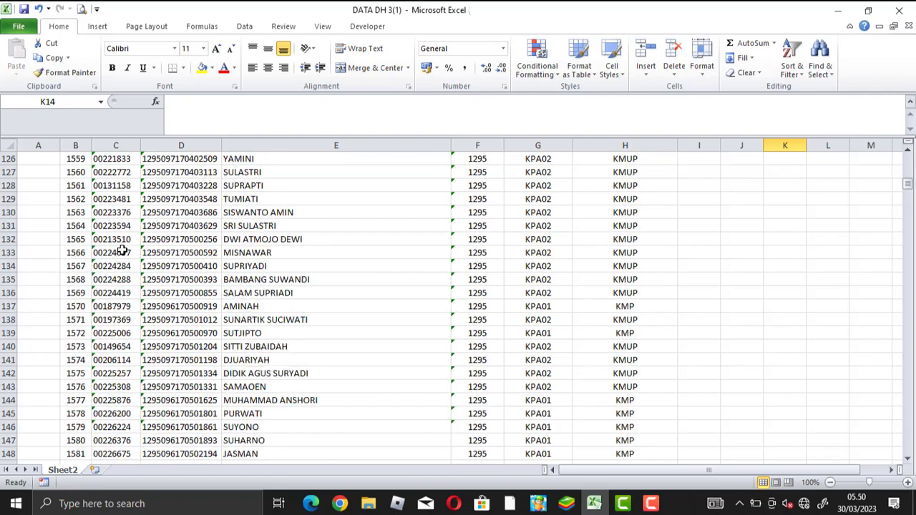
scroll(123, 250, down, 7)
scroll(123, 250, down, 7)
scroll(123, 250, down, 7)
scroll(123, 251, down, 10)
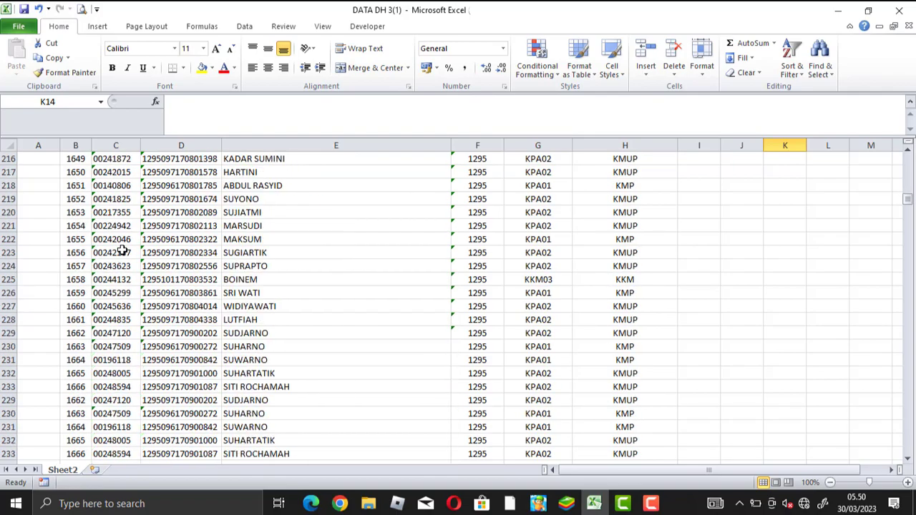
scroll(123, 251, down, 12)
scroll(123, 251, down, 7)
scroll(123, 250, down, 13)
scroll(123, 251, down, 8)
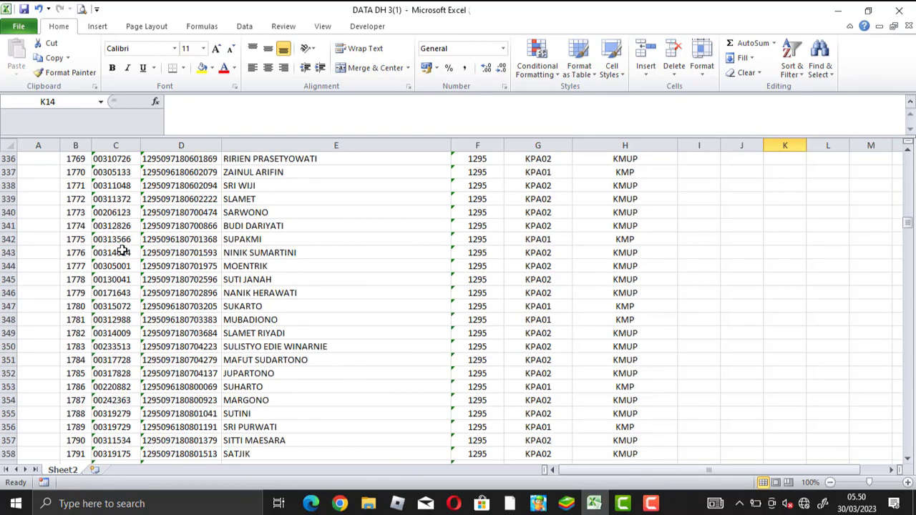
scroll(123, 251, down, 8)
mouse_move(910, 234)
mouse_down()
mouse_move(891, 292)
mouse_move(893, 465)
mouse_up()
scroll(196, 397, down, 3)
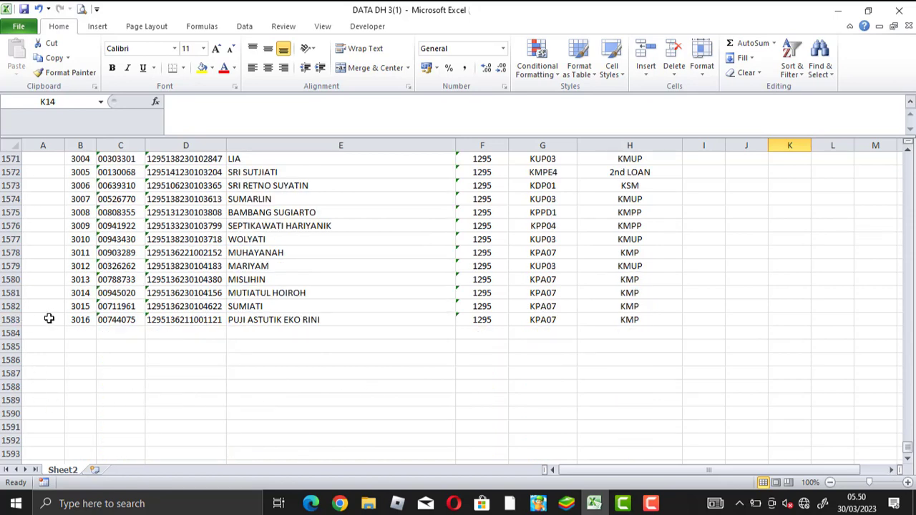
scroll(195, 292, up, 7)
scroll(197, 292, up, 16)
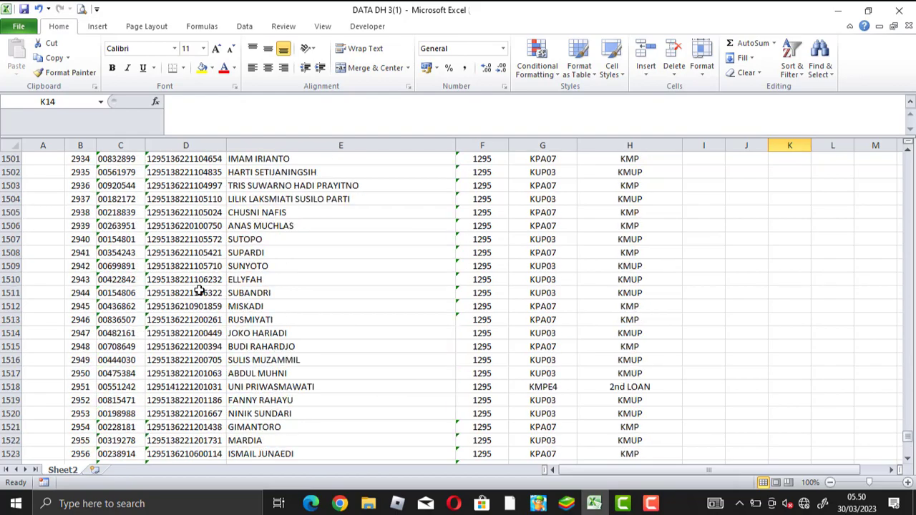
scroll(193, 293, up, 17)
scroll(198, 293, up, 15)
scroll(198, 293, up, 14)
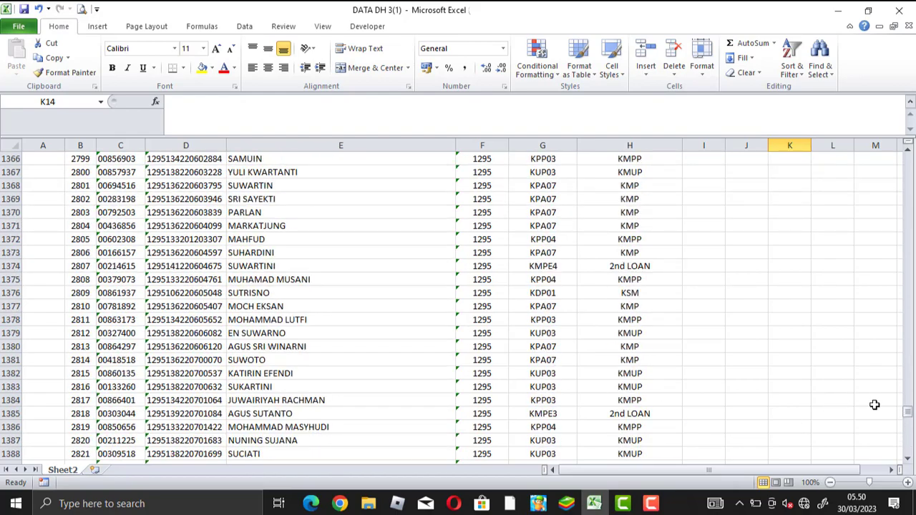
mouse_move(908, 412)
mouse_down()
mouse_move(907, 423)
mouse_move(912, 162)
mouse_up()
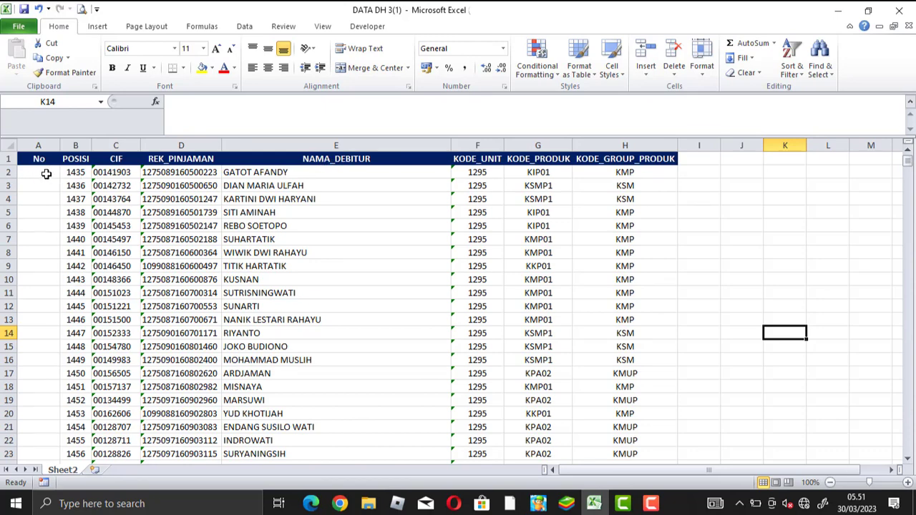
click(44, 171)
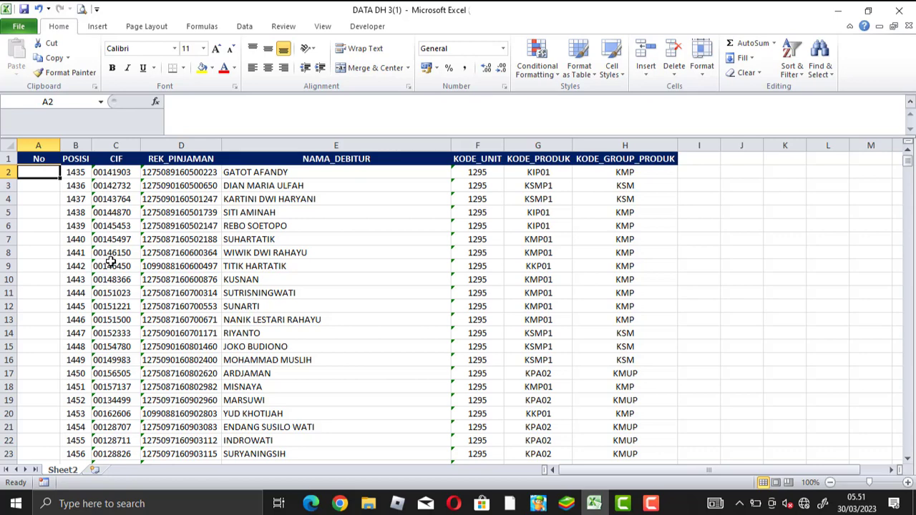
text(1)
key(Return)
text(2)
key(Return)
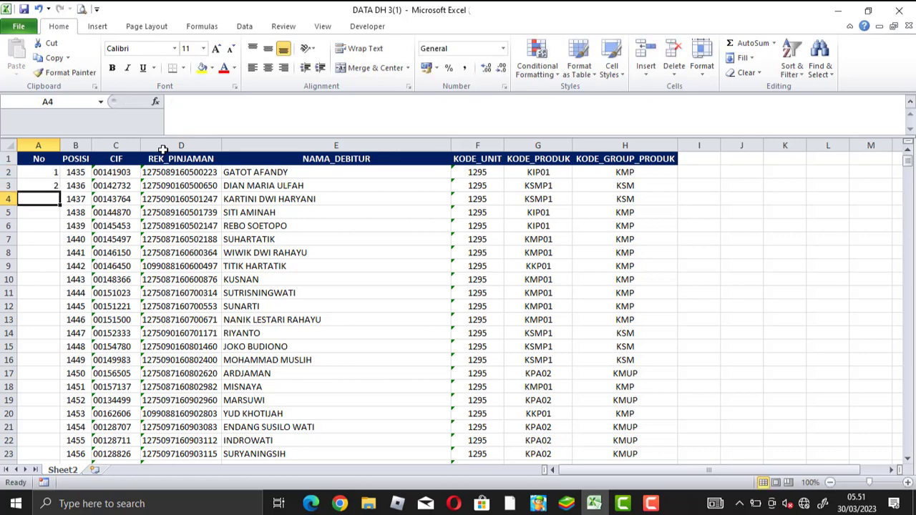
mouse_move(47, 172)
mouse_down()
mouse_move(56, 232)
mouse_move(53, 494)
mouse_up()
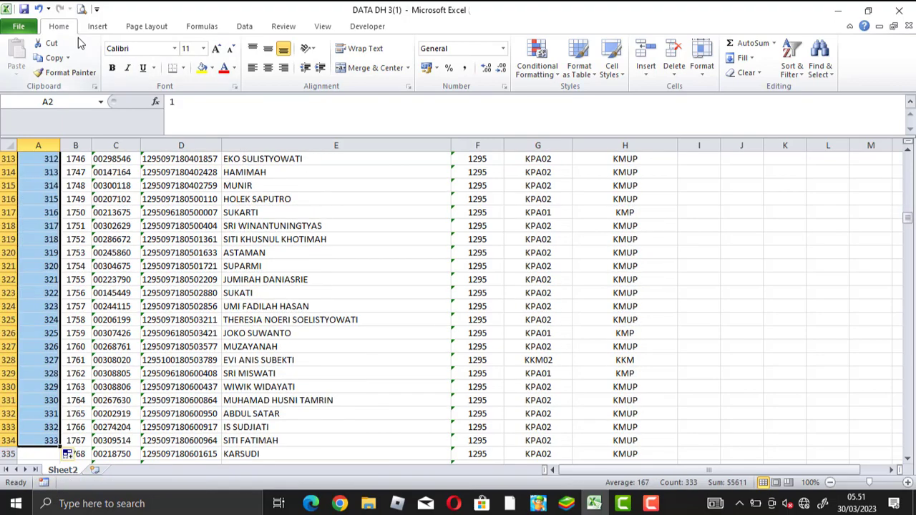
Undo the dragged-out numbering and reselect the two cells holding 1 and 2.
click(40, 9)
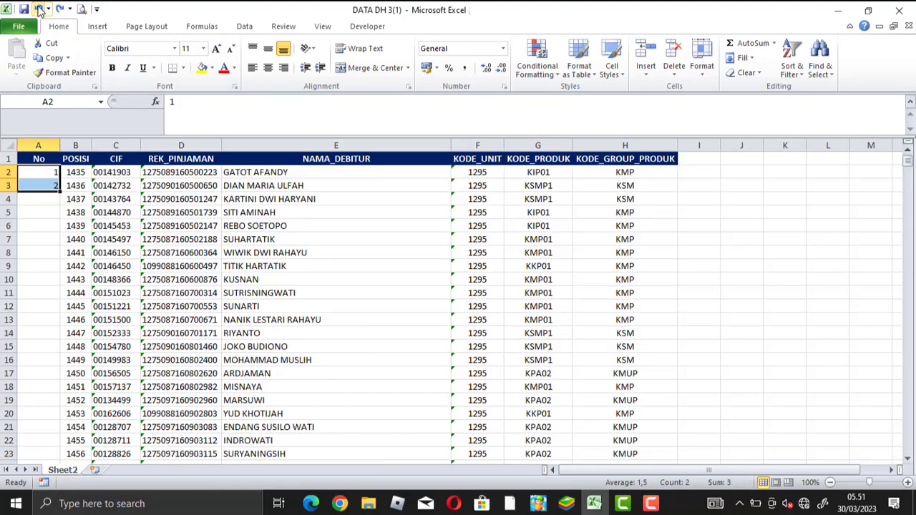
click(156, 252)
click(47, 185)
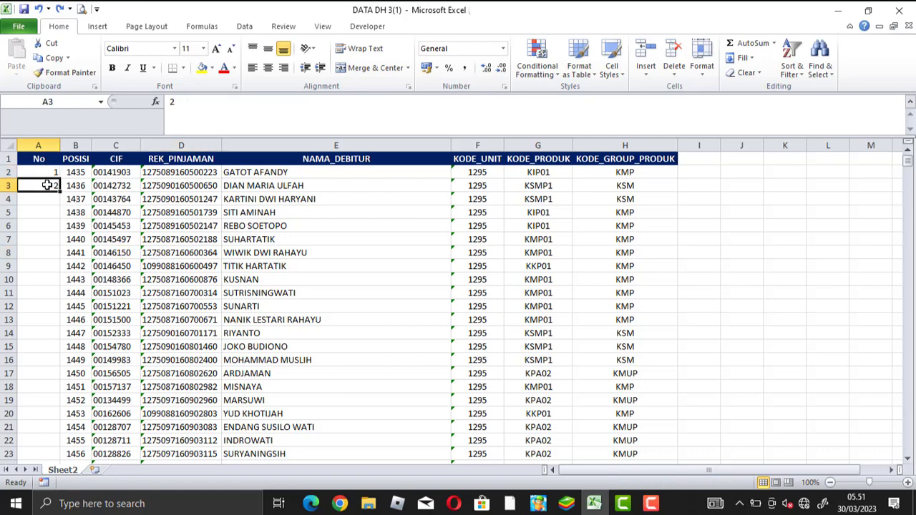
drag(44, 172, 47, 183)
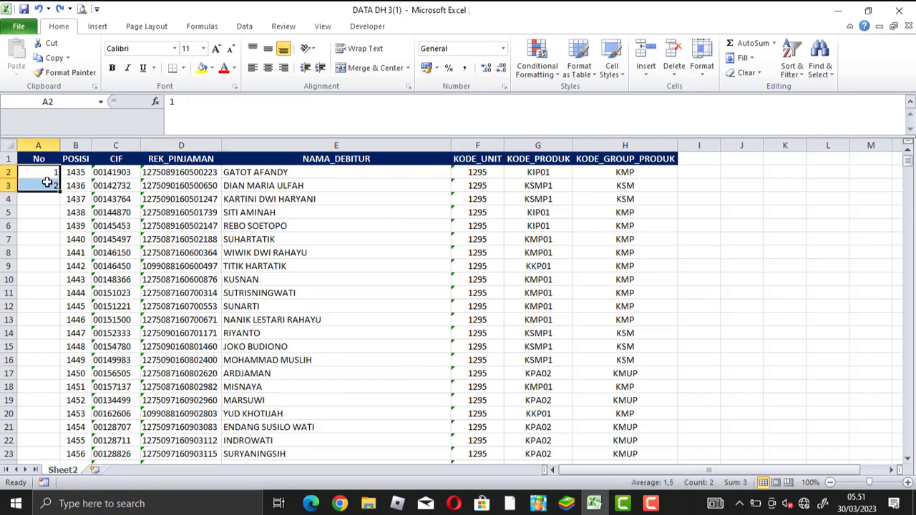
Delete the 1 and 2 from cells A2:A3.
key(Delete)
click(179, 319)
drag(908, 161, 900, 457)
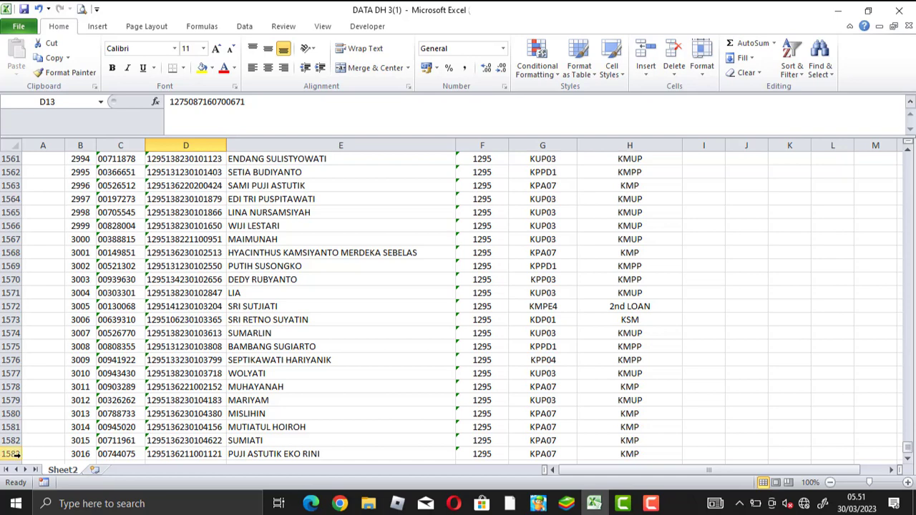
scroll(283, 383, up, 5)
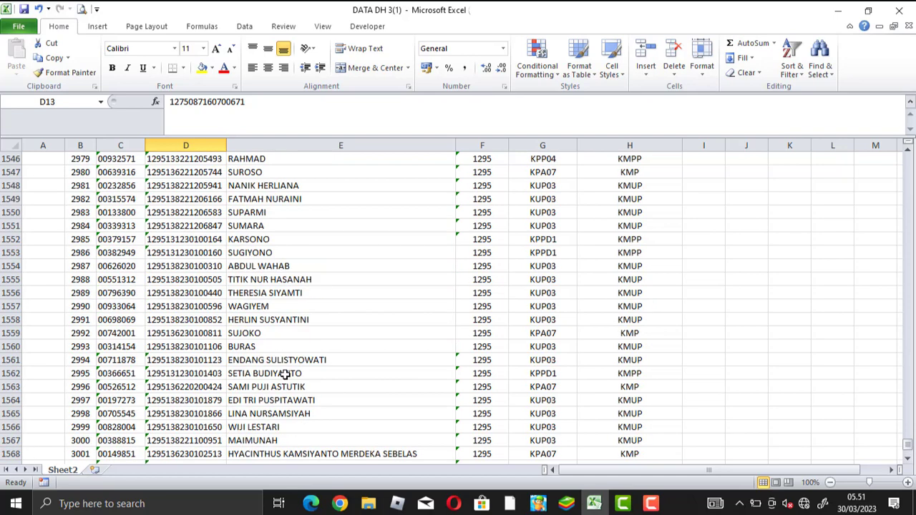
scroll(232, 374, up, 8)
drag(909, 438, 908, 159)
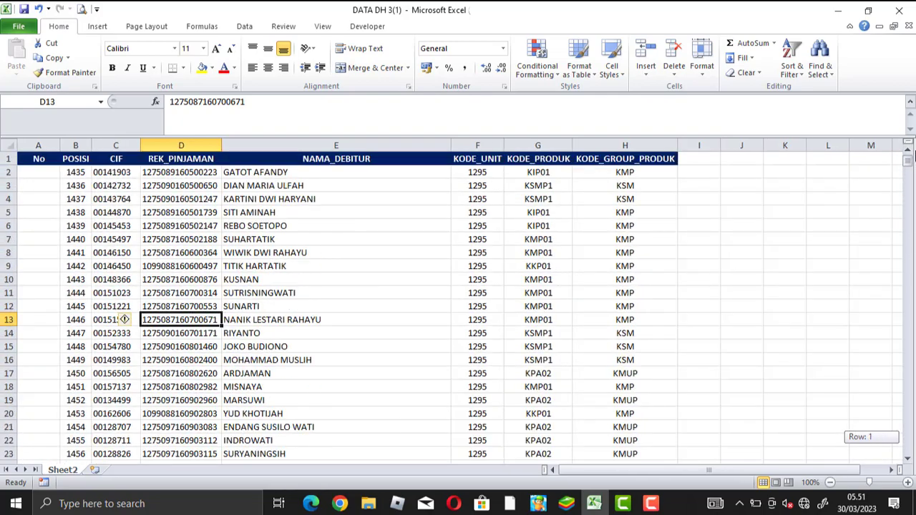
Enter the starting number 1 in cell A2 and reselect it.
click(33, 173)
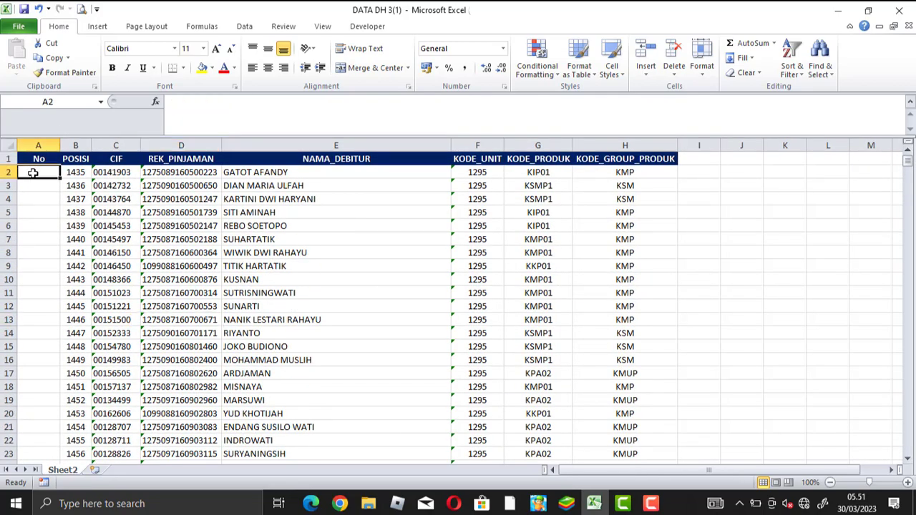
text(1)
key(Return)
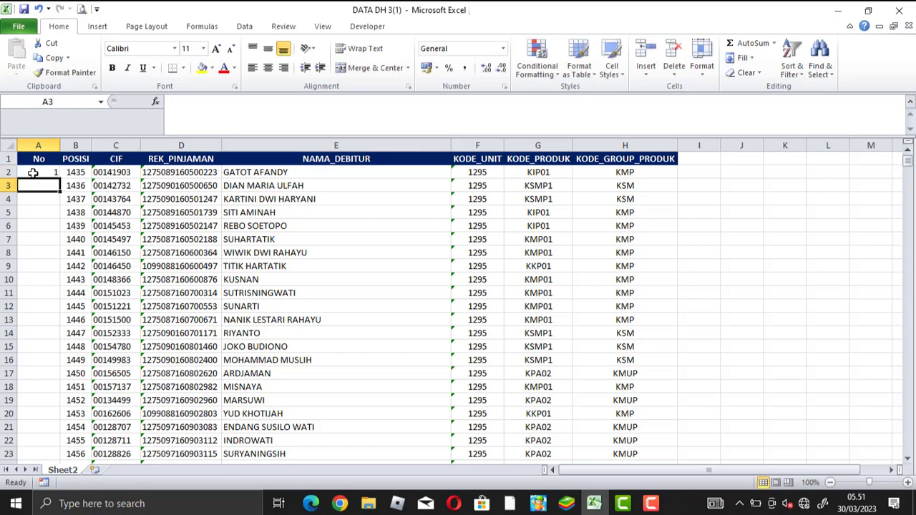
click(33, 174)
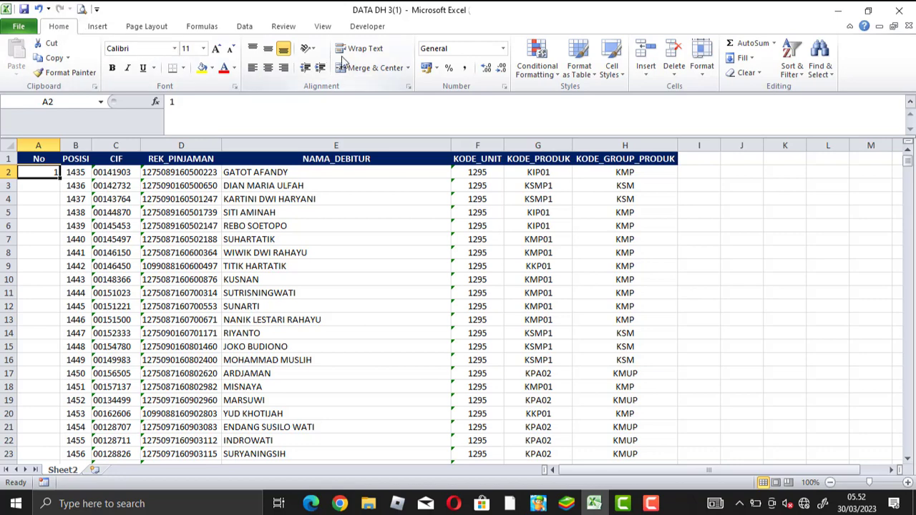
Fill a linear Series down Columns from A2 with step value 1 and stop value 1583.
click(753, 59)
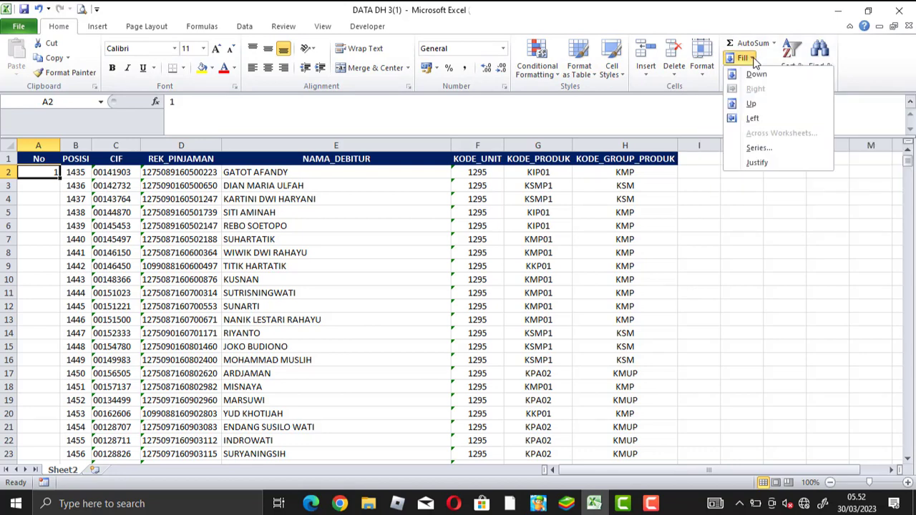
click(756, 150)
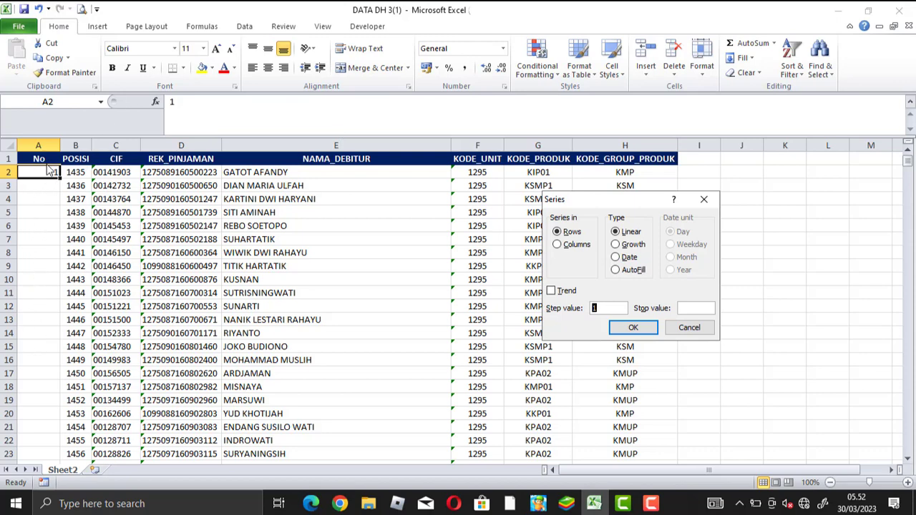
click(557, 246)
click(695, 306)
text(1583)
click(632, 328)
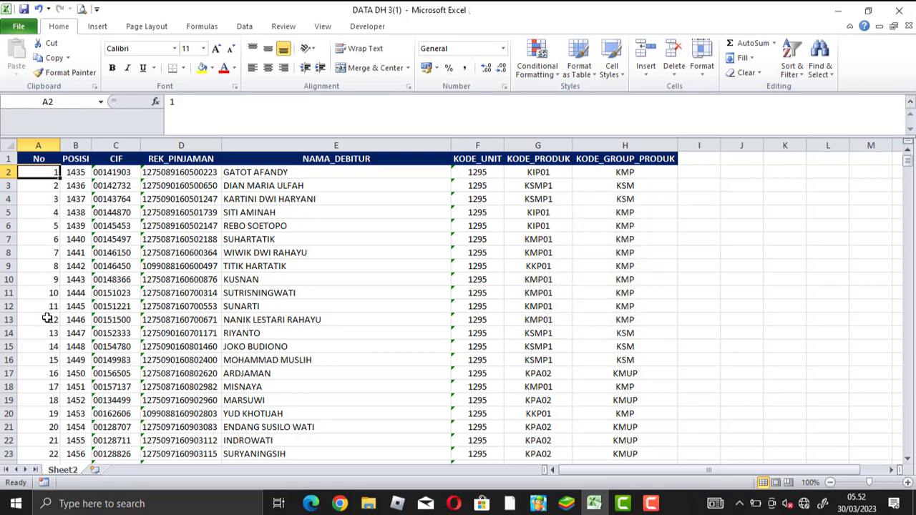
Center-align all the numbers in column A.
click(45, 146)
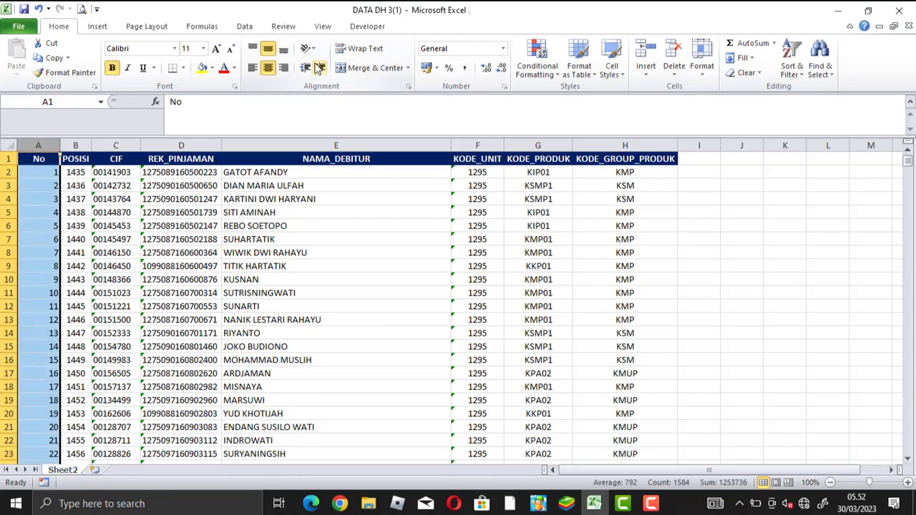
click(267, 72)
click(267, 71)
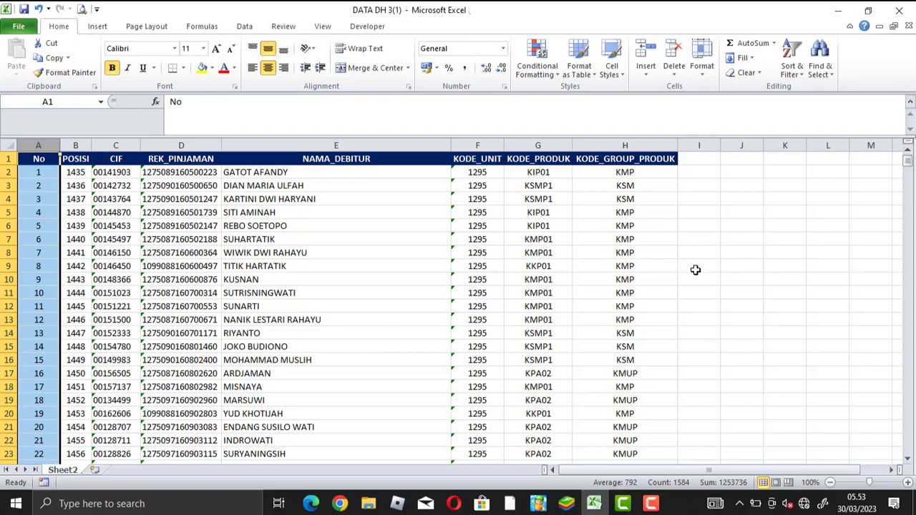
click(127, 308)
Delete the surplus 1583 in cell A1584 below the last debtor row.
drag(911, 166, 909, 451)
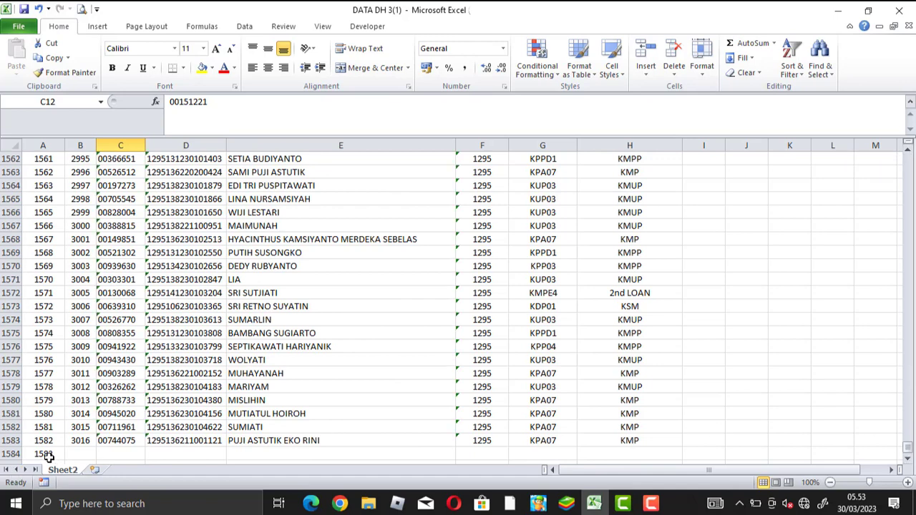
click(48, 456)
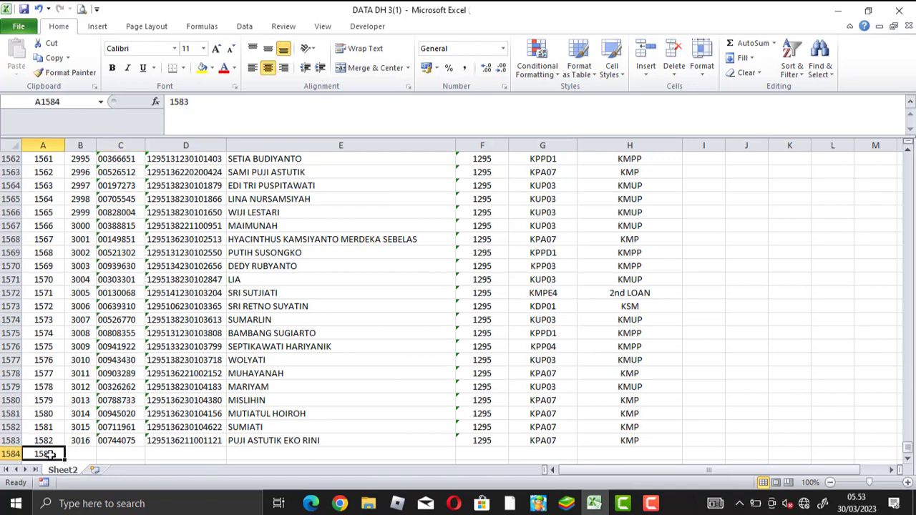
key(Delete)
scroll(317, 377, up, 8)
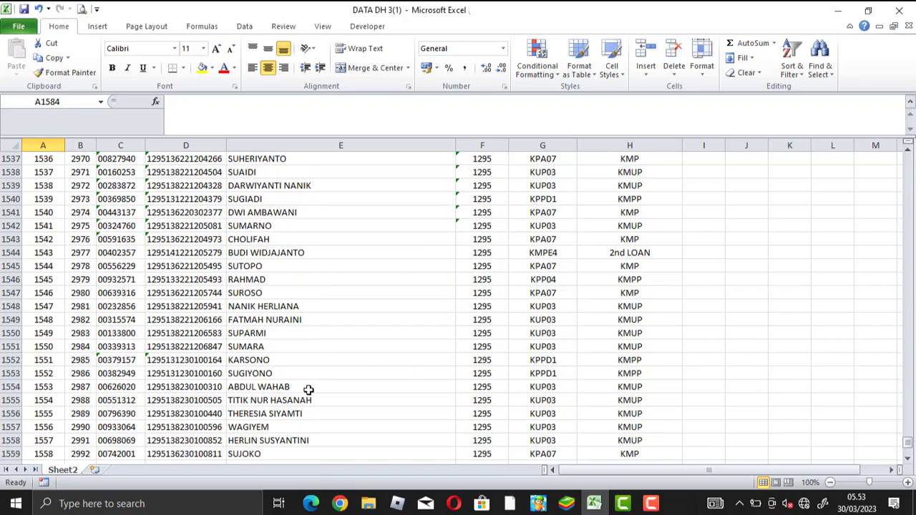
scroll(318, 377, up, 13)
drag(907, 436, 910, 164)
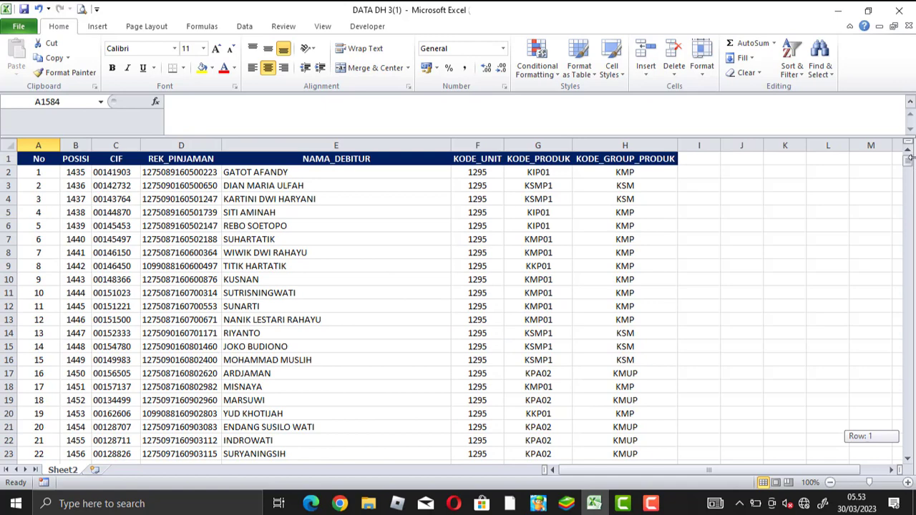